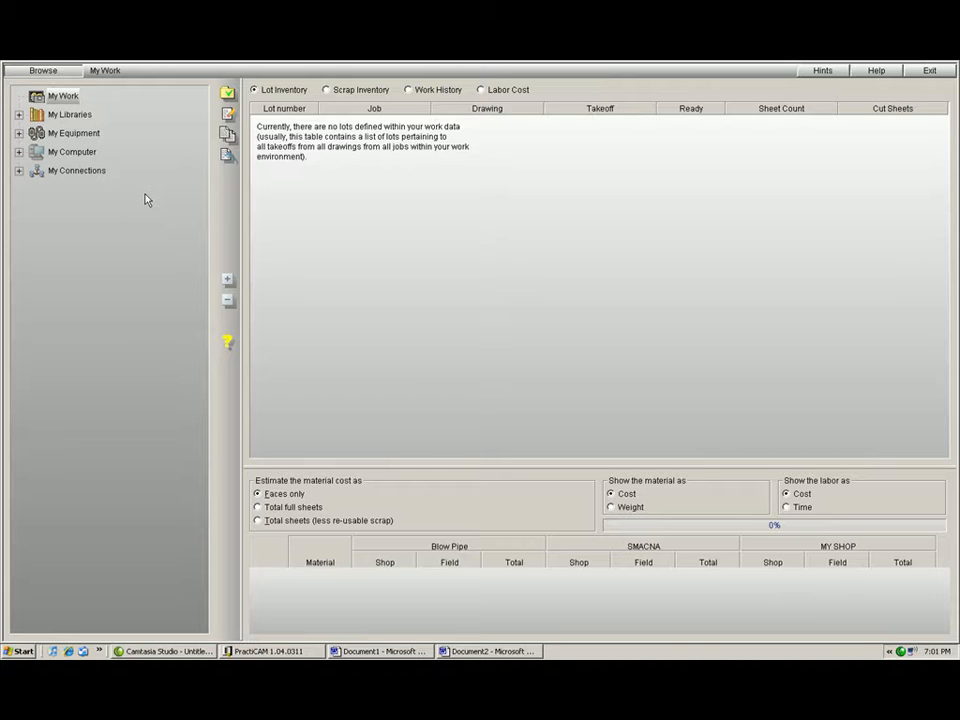
Create a new job under My Work and name it 03/11/2007.
{"action": "right_click", "coordinate": [66, 98]}
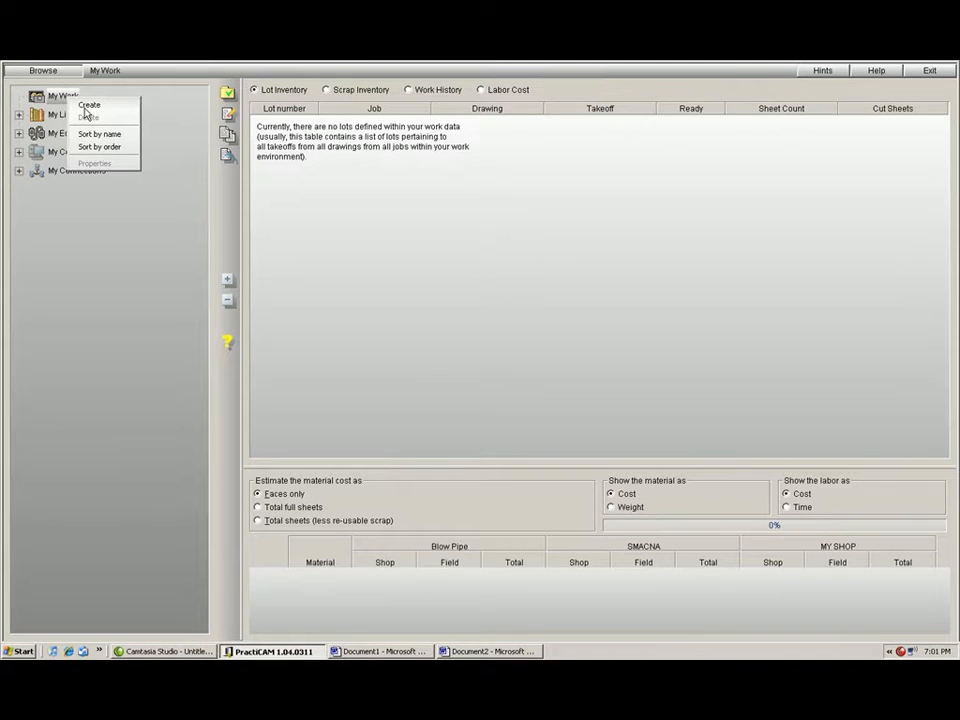
{"action": "left_click", "coordinate": [87, 106]}
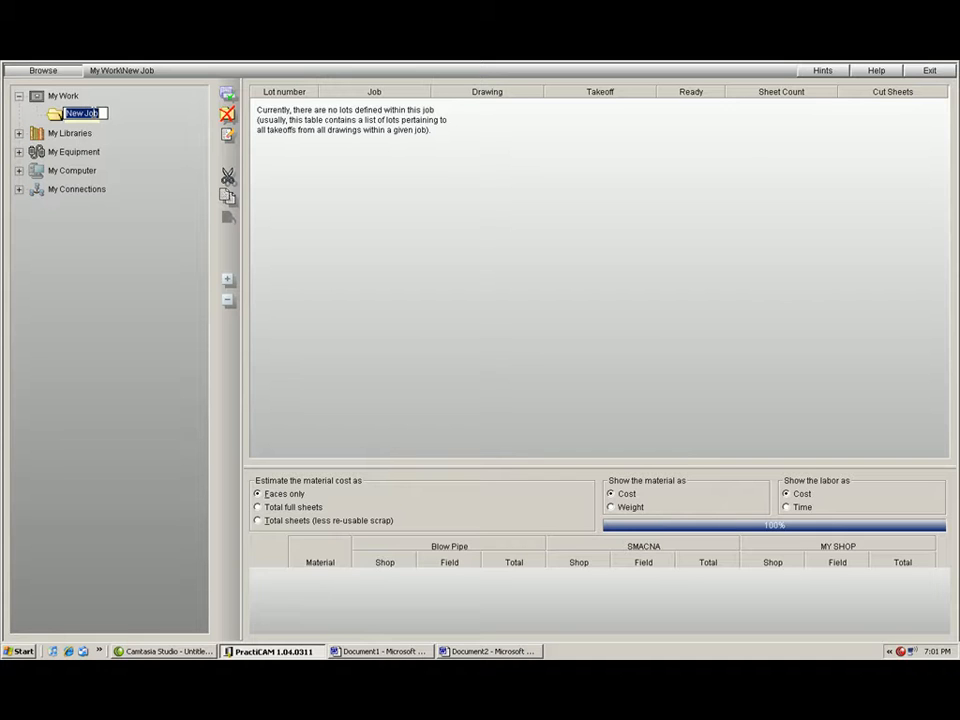
{"action": "type", "text": "03/11/2007"}
{"action": "left_click", "coordinate": [147, 133]}
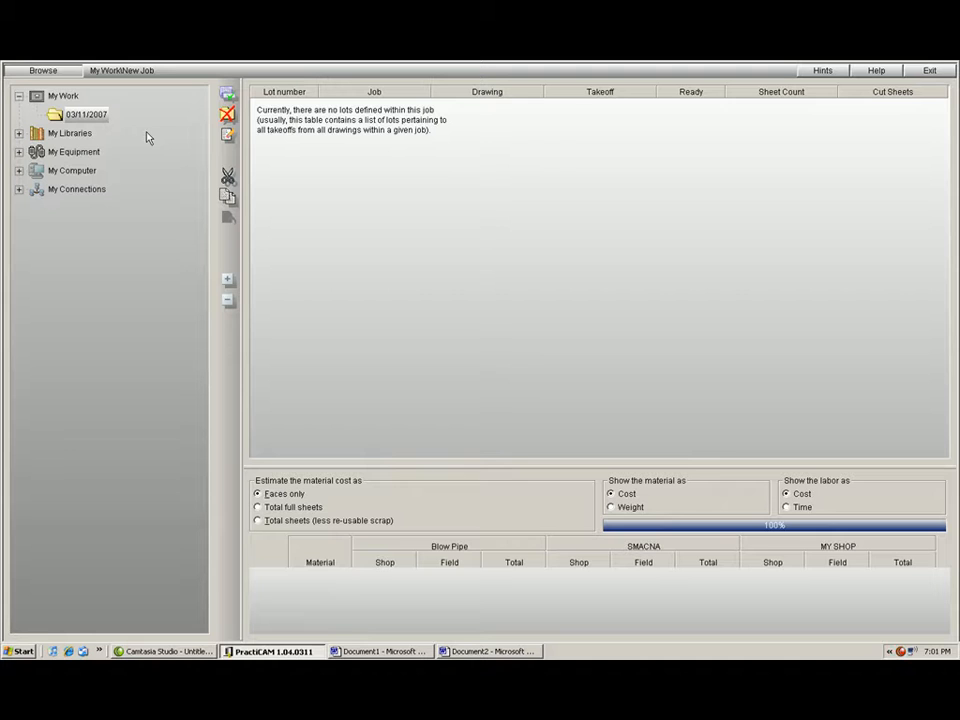
Create a drawing in the 03/11/2007 job and name it Training Folder.
{"action": "right_click", "coordinate": [88, 116]}
{"action": "left_click", "coordinate": [105, 124]}
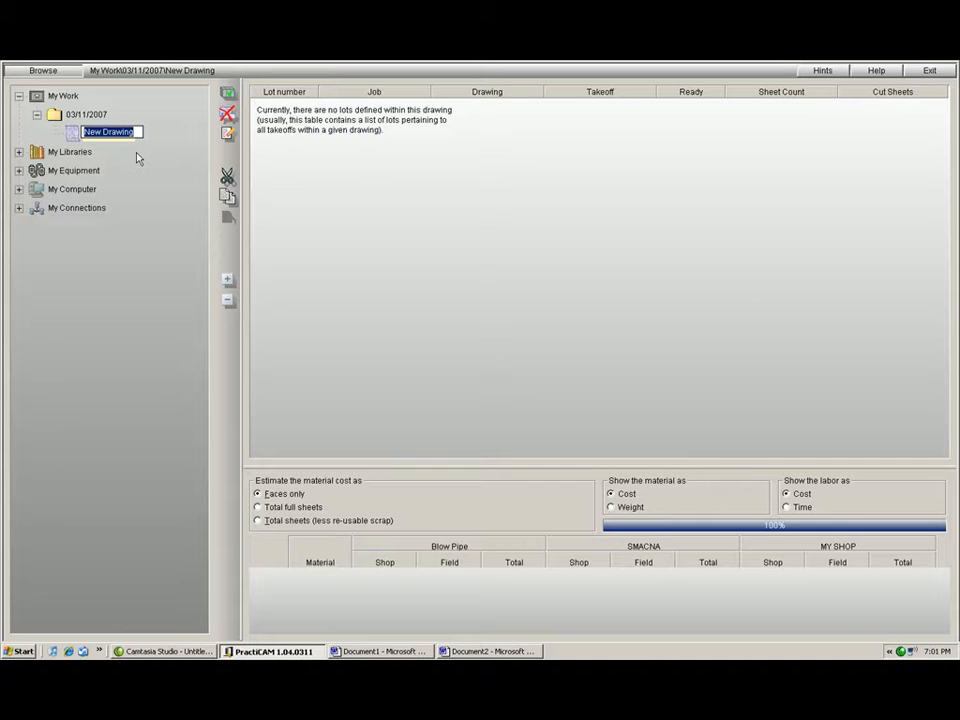
{"action": "type", "text": "Traini"}
{"action": "key", "text": "Return"}
Create a second drawing in the 03/11/2007 job and name it Training Folder 2.
{"action": "right_click", "coordinate": [101, 114]}
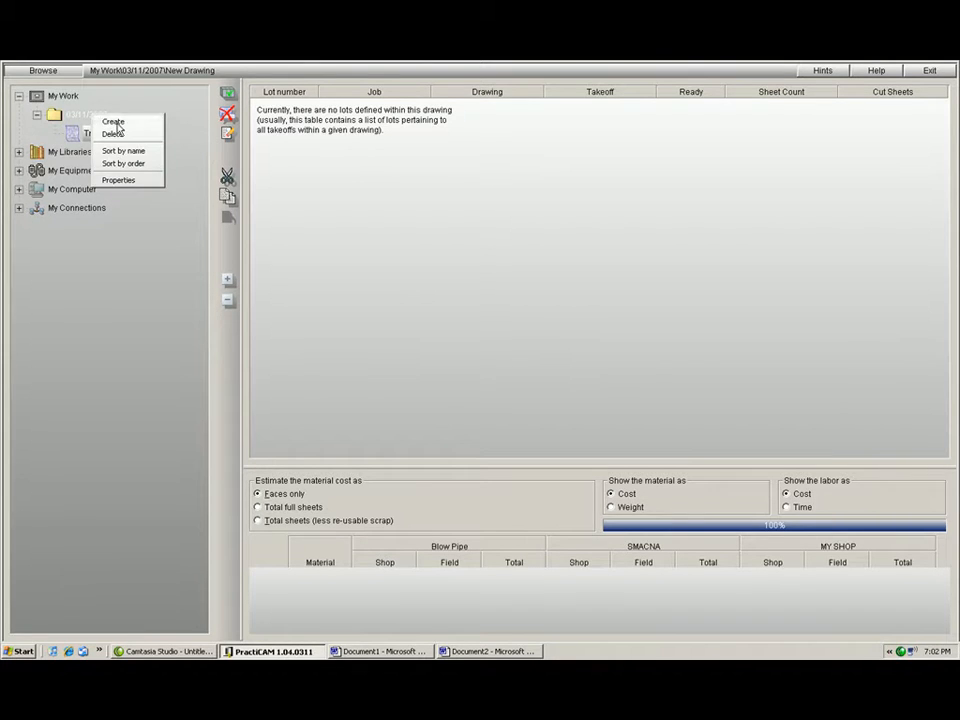
{"action": "left_click", "coordinate": [113, 121]}
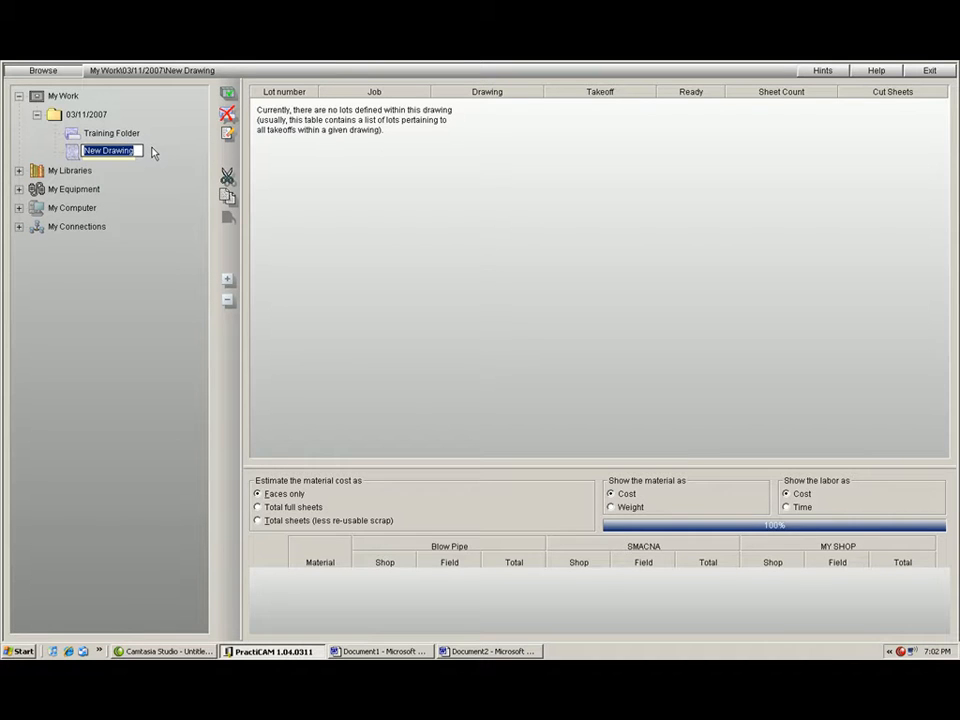
{"action": "key", "text": "Return"}
{"action": "key", "text": "Up"}
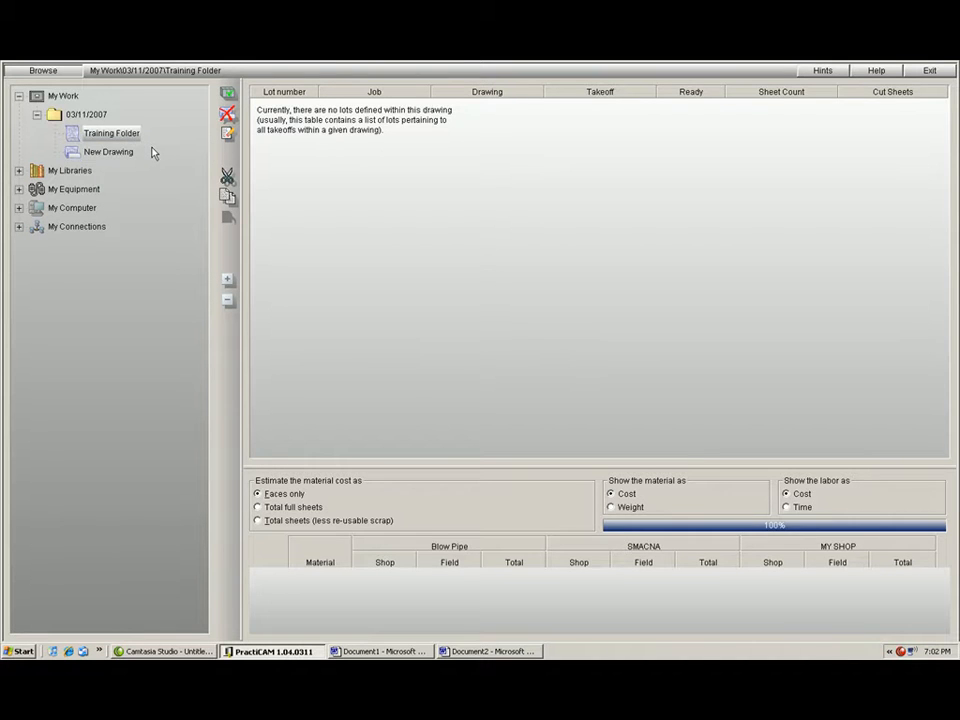
{"action": "left_click", "coordinate": [127, 156]}
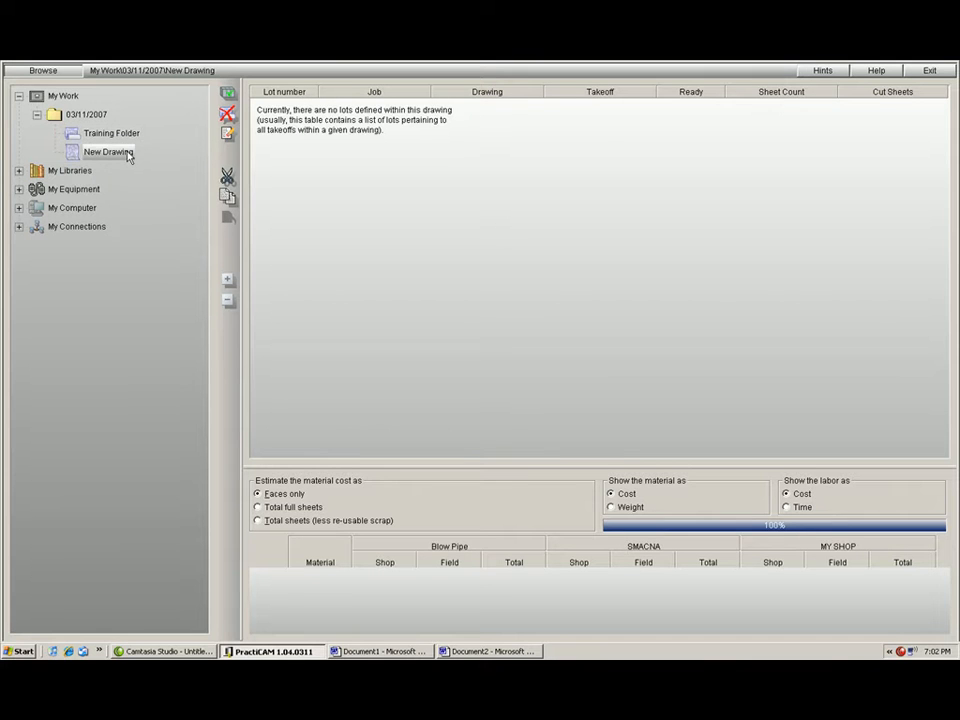
{"action": "left_click", "coordinate": [127, 156]}
{"action": "type", "text": "T"}
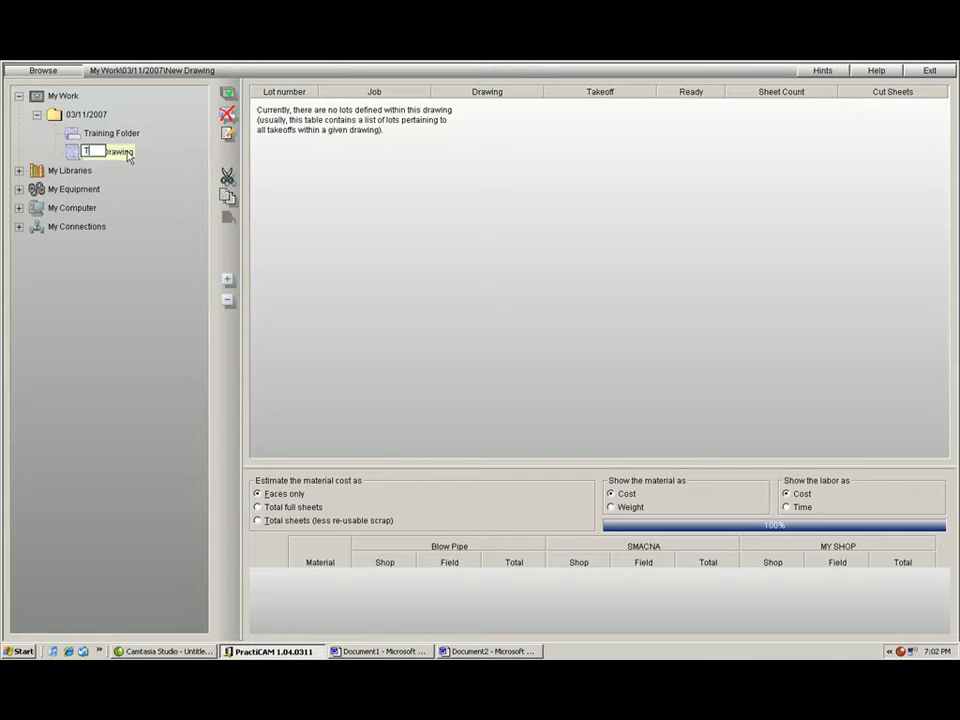
{"action": "type", "text": "raining Folder 2"}
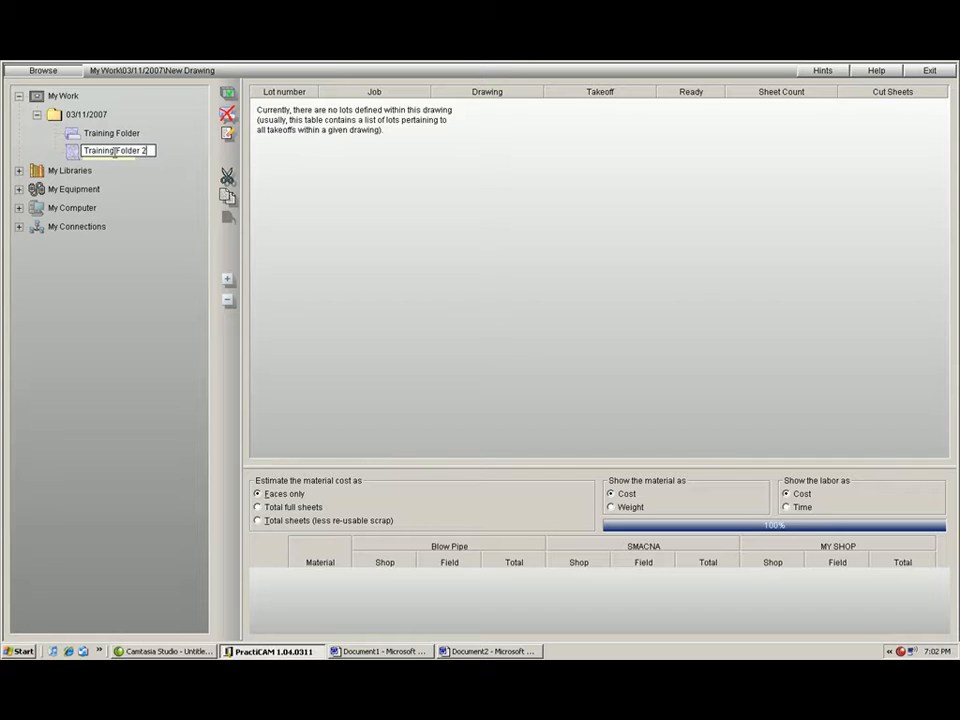
{"action": "left_click", "coordinate": [158, 147]}
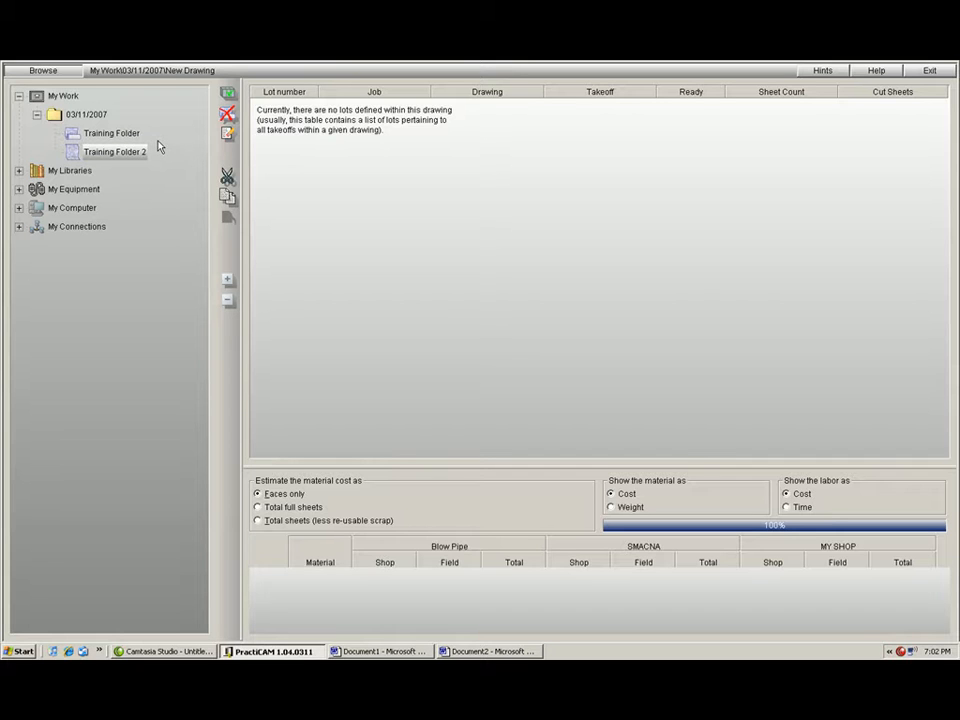
Create a takeoff in the Training Folder 2 drawing and name it 1st Takeoff.
{"action": "right_click", "coordinate": [131, 157]}
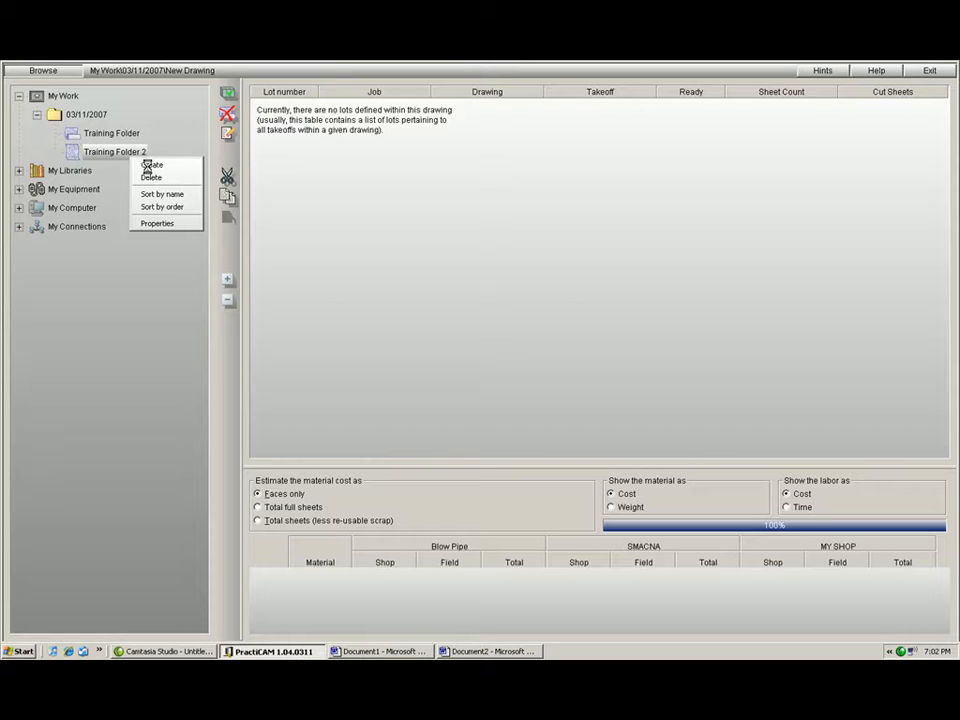
{"action": "left_click", "coordinate": [148, 166]}
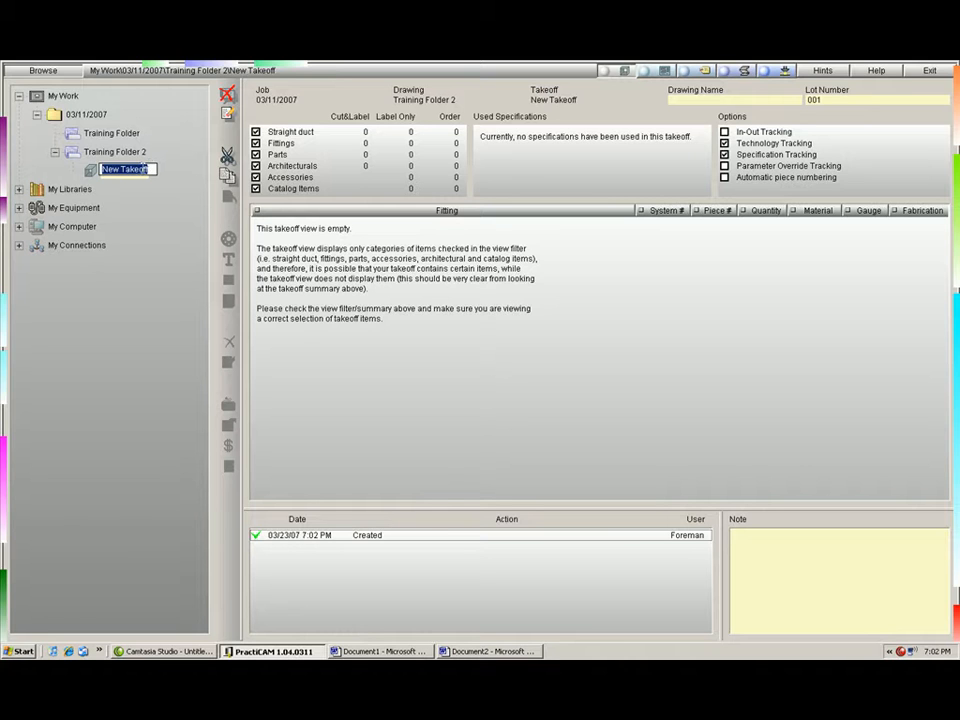
{"action": "left_click", "coordinate": [147, 169]}
{"action": "type", "text": "st"}
{"action": "key", "text": "BackSpace"}
{"action": "key", "text": "BackSpace"}
{"action": "key", "text": "BackSpace"}
{"action": "key", "text": "BackSpace"}
{"action": "key", "text": "BackSpace"}
{"action": "key", "text": "BackSpace"}
{"action": "key", "text": "BackSpace"}
{"action": "key", "text": "BackSpace"}
{"action": "key", "text": "BackSpace"}
{"action": "key", "text": "BackSpace"}
{"action": "key", "text": "BackSpace"}
{"action": "type", "text": "1st Takeo"}
{"action": "key", "text": "BackSpace"}
{"action": "key", "text": "BackSpace"}
{"action": "type", "text": "f"}
{"action": "key", "text": "Return"}
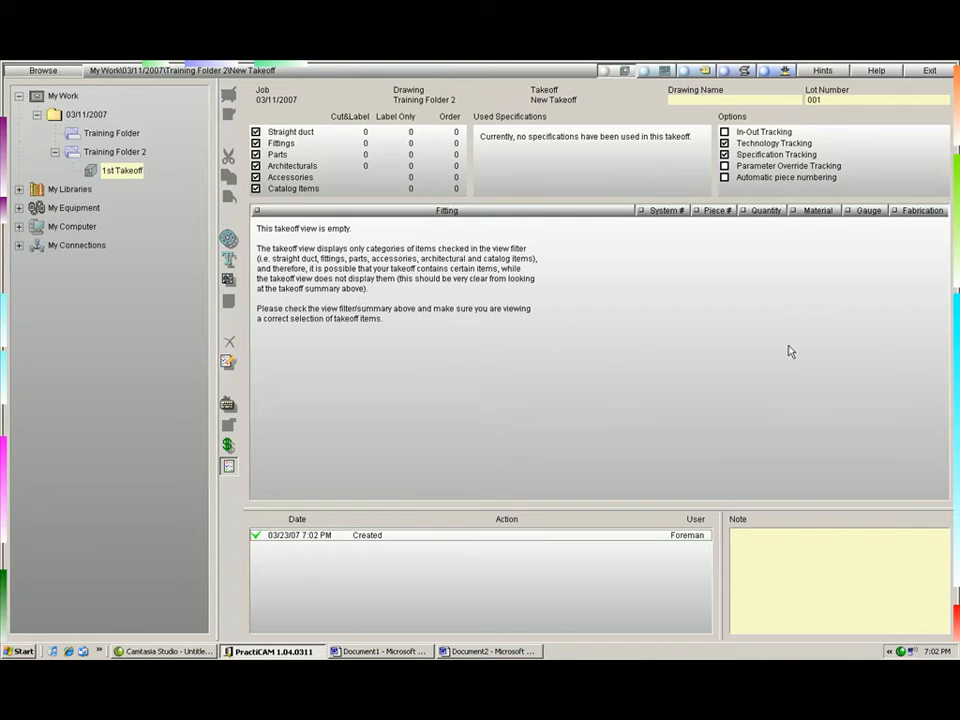
Add a Square Elbow and a Radial Branch Tee with their default dimensions to the 1st Takeoff.
{"action": "mouse_move", "coordinate": [957, 336]}
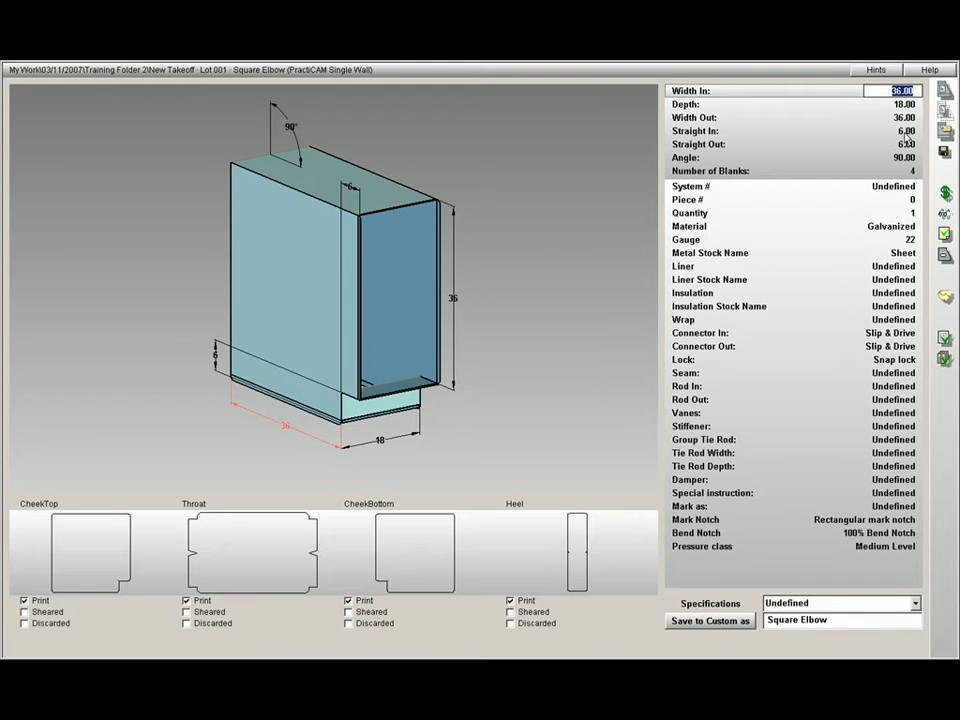
{"action": "left_click", "coordinate": [946, 92]}
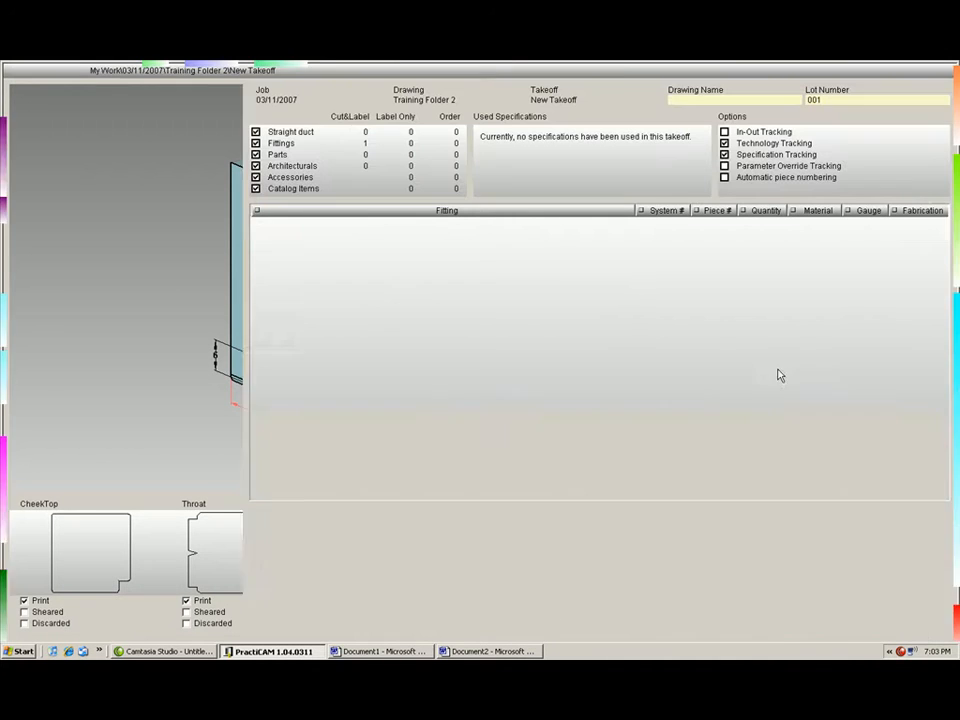
{"action": "mouse_move", "coordinate": [958, 388]}
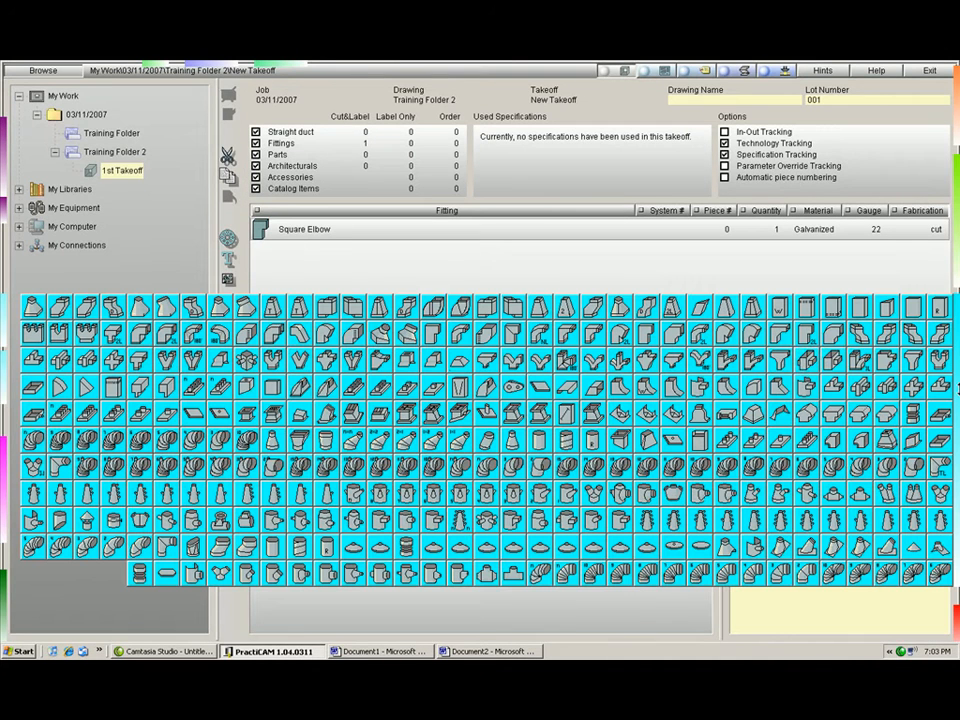
{"action": "left_click", "coordinate": [729, 360]}
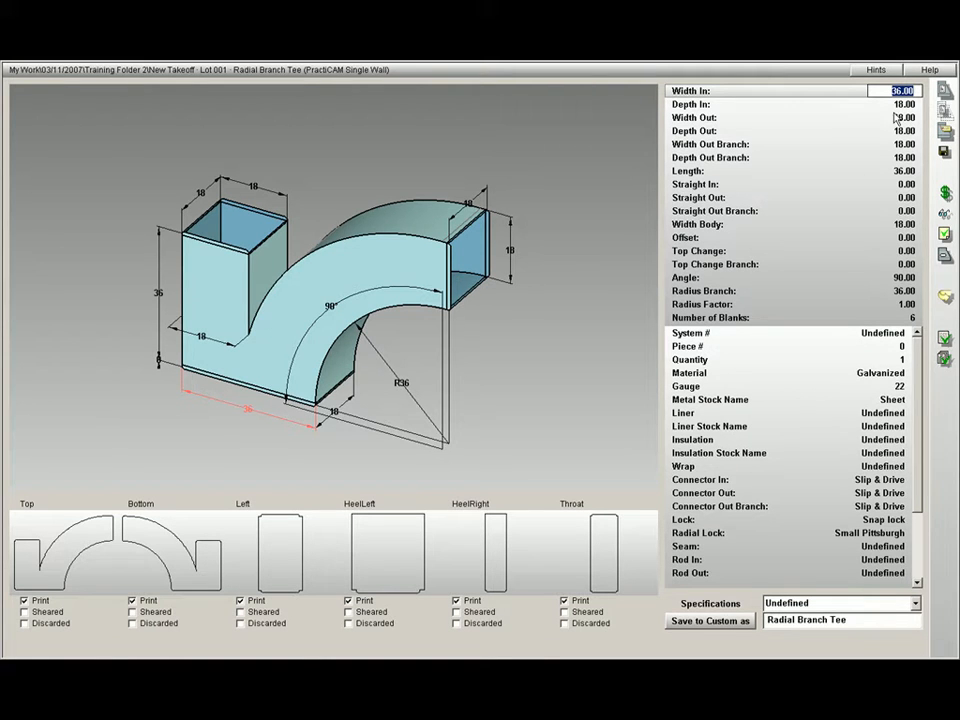
{"action": "left_click", "coordinate": [946, 92]}
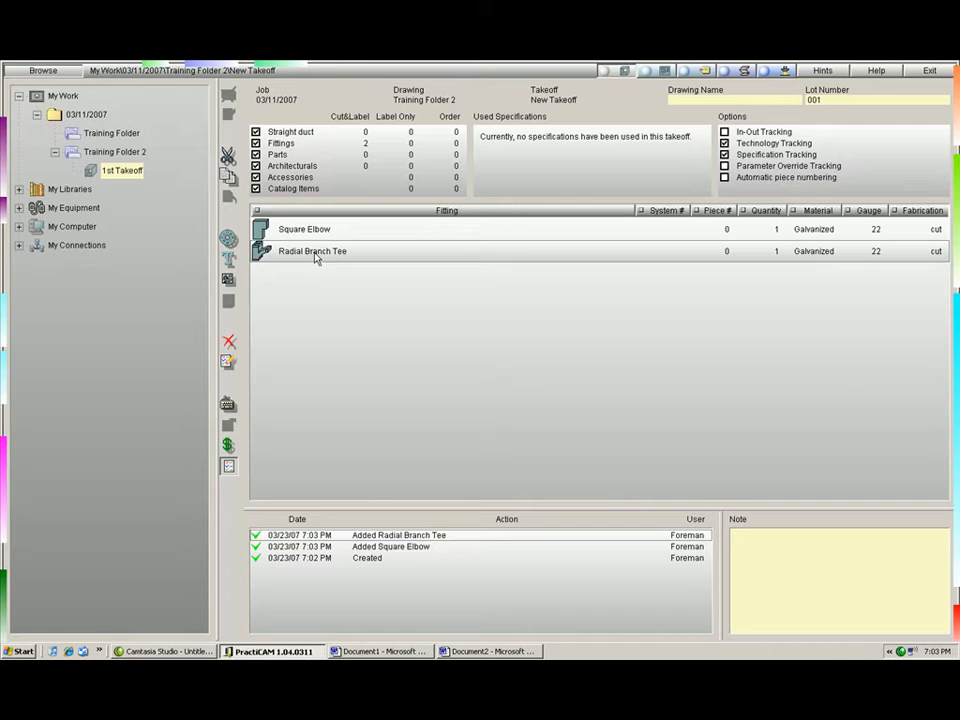
Create another takeoff in the Training Folder 2 drawing and name it 2nd Takeoff.
{"action": "right_click", "coordinate": [135, 153]}
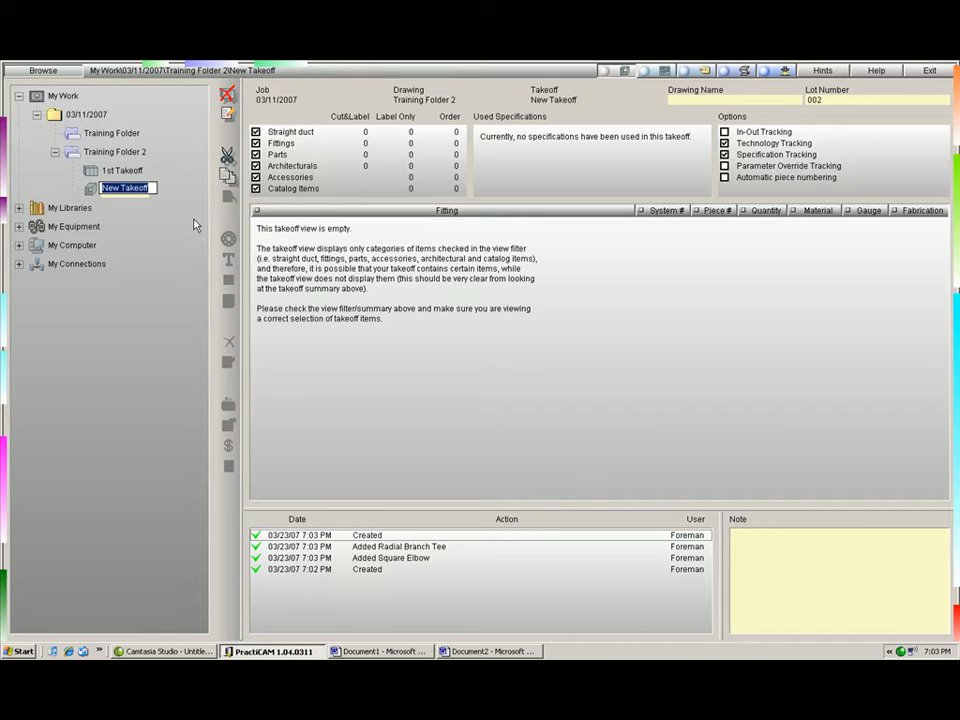
{"action": "key", "text": "BackSpace"}
{"action": "type", "text": "2nd Takeoff"}
{"action": "key", "text": "Return"}
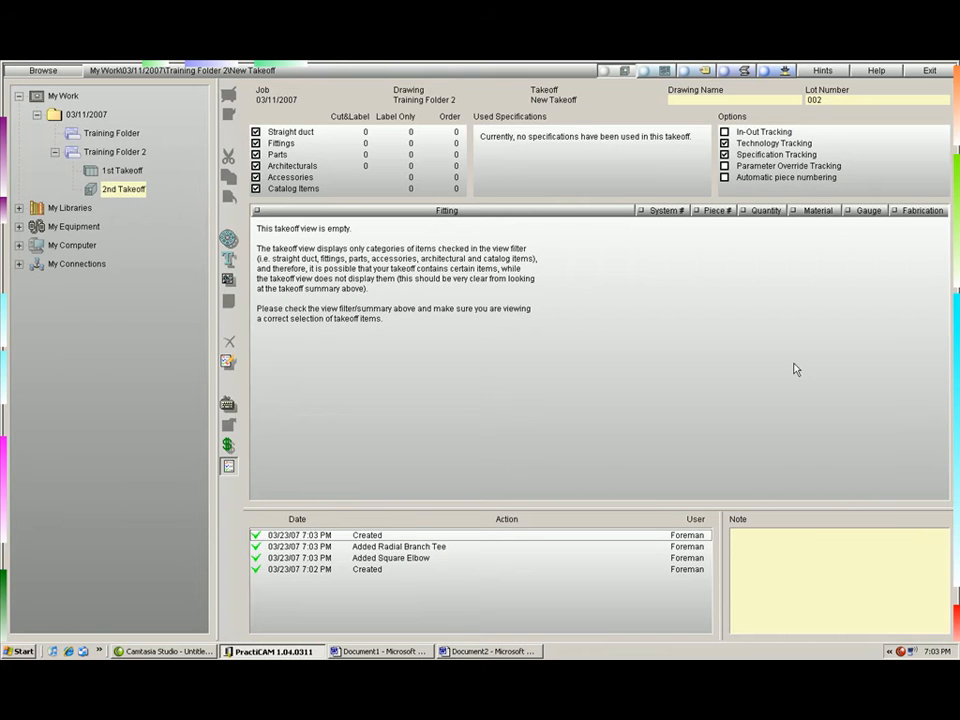
Add an Angle Throat and Heel Elbow (Constant Width) with default dimensions to the 2nd Takeoff.
{"action": "mouse_move", "coordinate": [957, 397]}
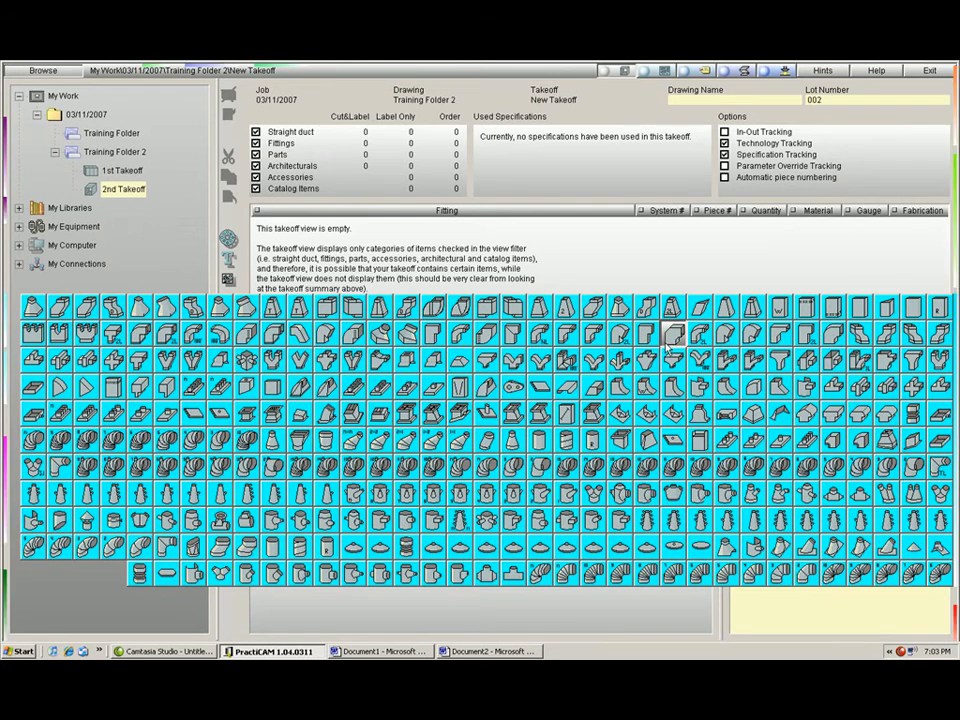
{"action": "left_click", "coordinate": [670, 337]}
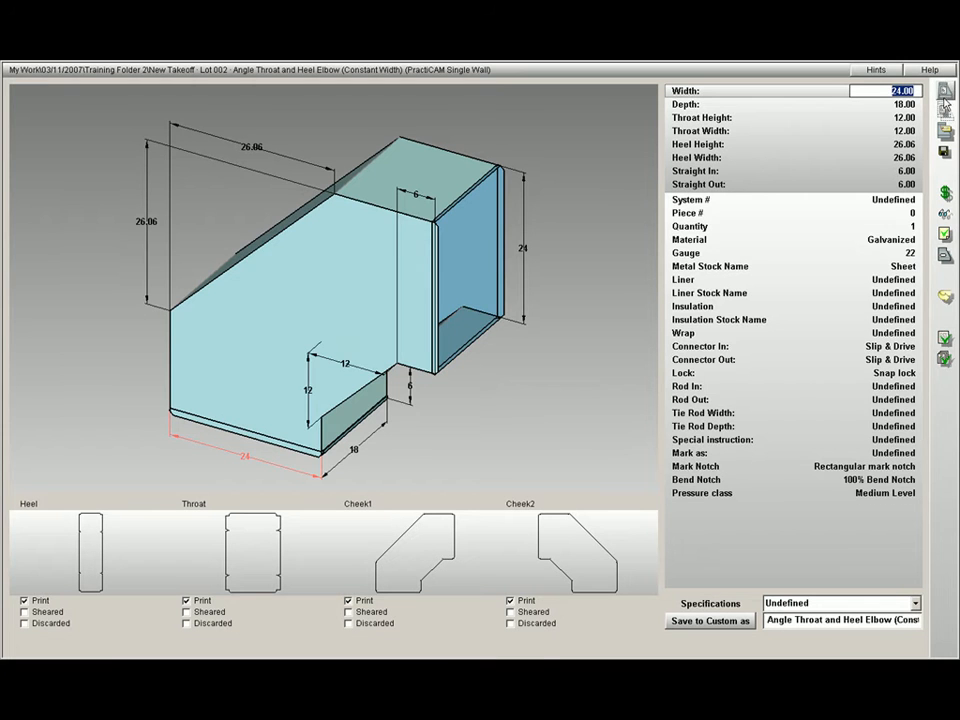
{"action": "left_click", "coordinate": [943, 104]}
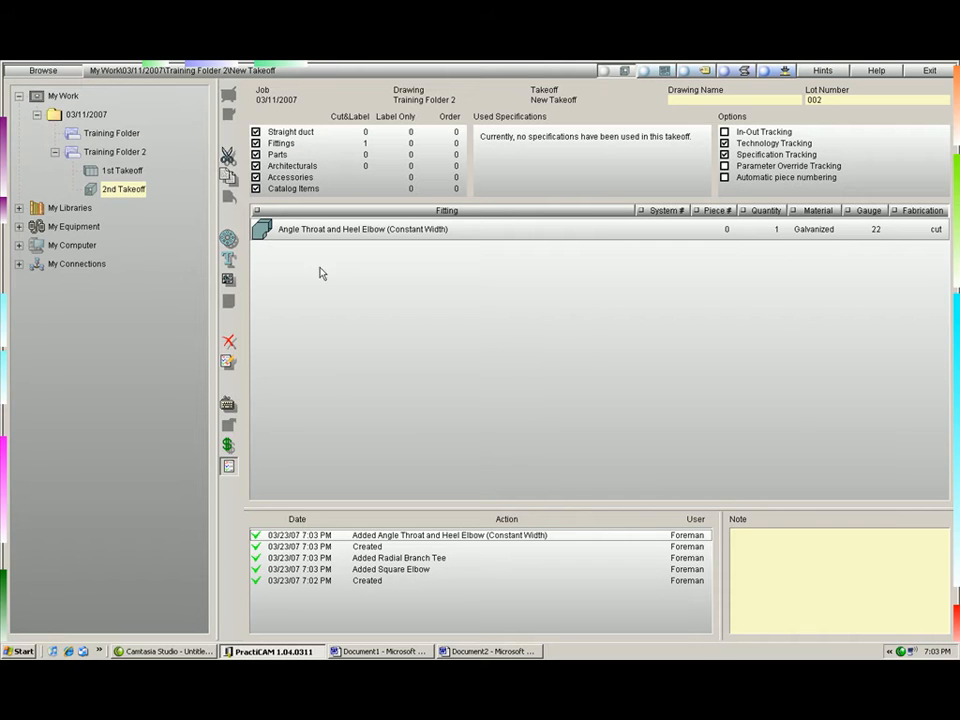
Copy the 03/11/2007 job to the WINDOWS folder on C: as First Training Folder, and view the Training Folder's files on C:.
{"action": "left_click", "coordinate": [132, 175]}
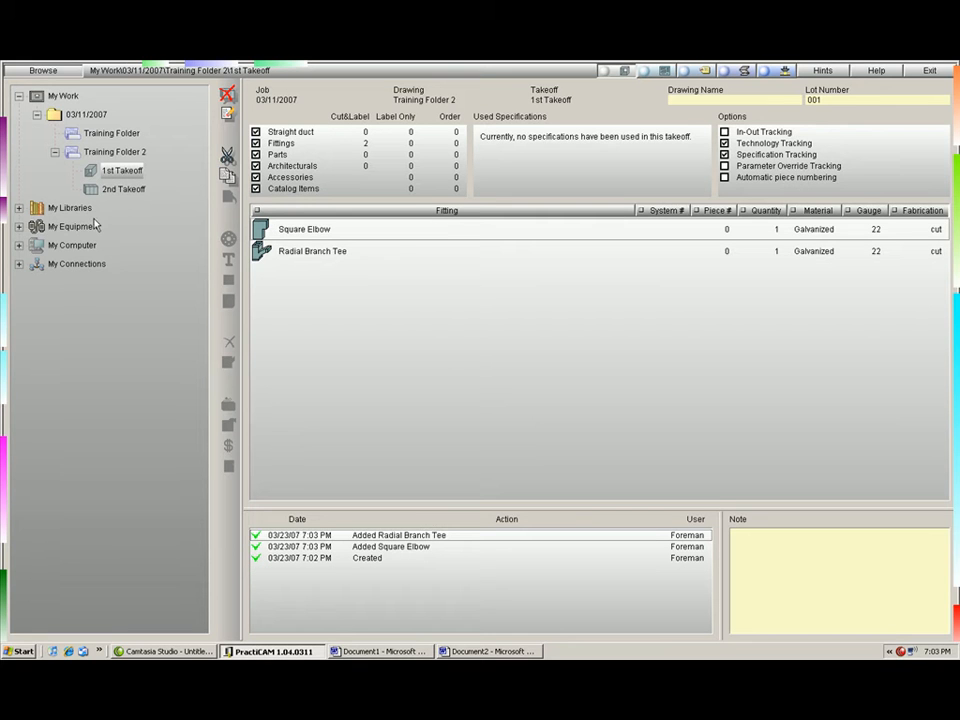
{"action": "left_click", "coordinate": [19, 246]}
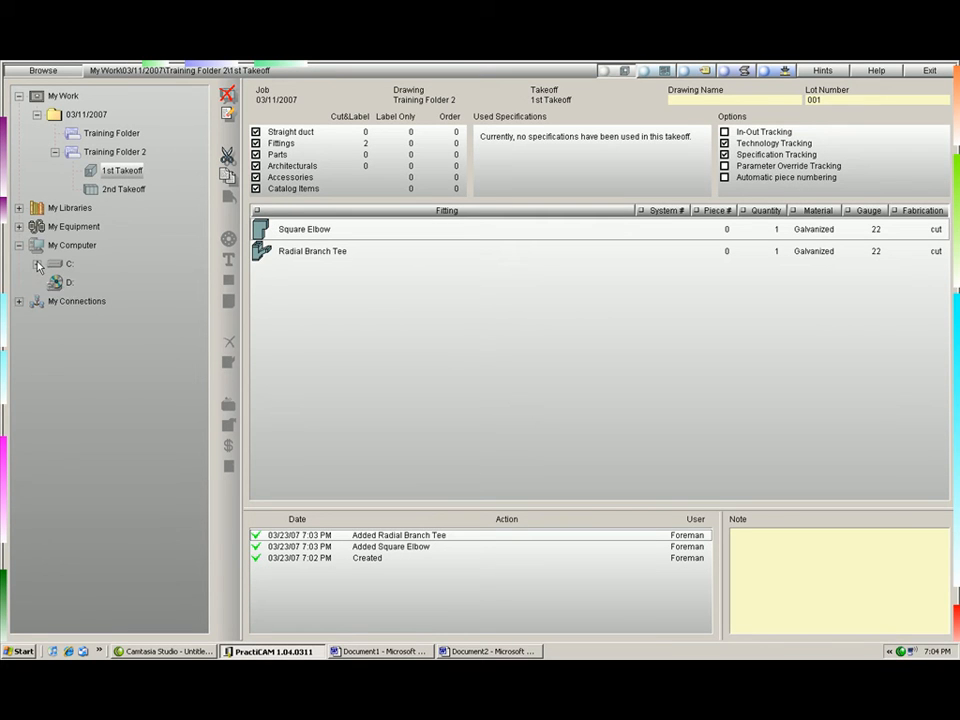
{"action": "left_click", "coordinate": [38, 115]}
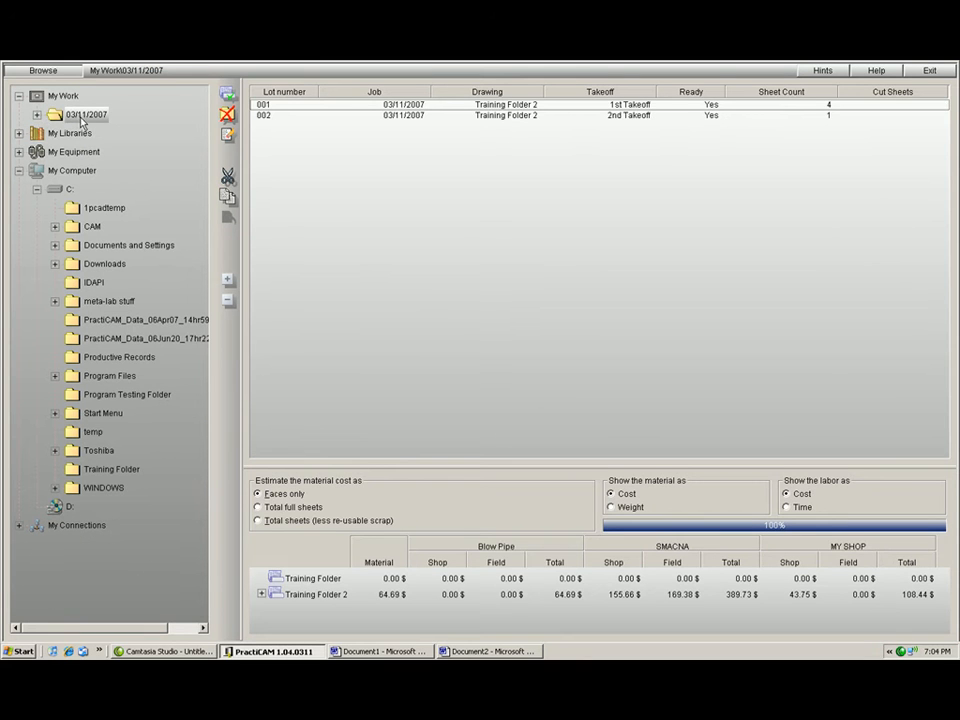
{"action": "left_click_drag", "start_coordinate": [76, 113], "coordinate": [116, 478]}
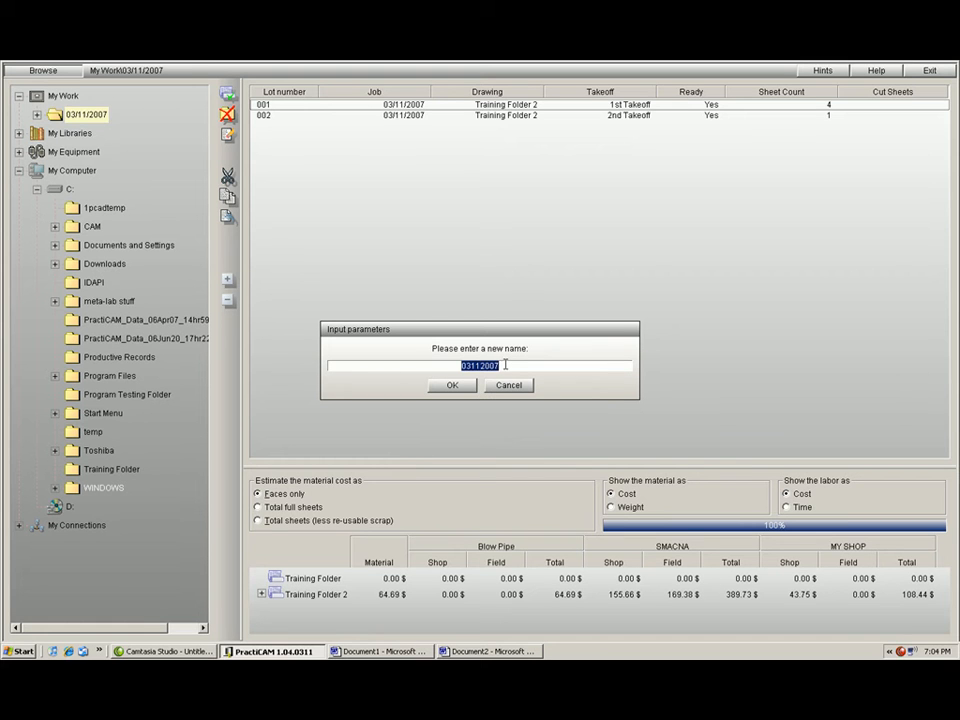
{"action": "type", "text": "First Training fo"}
{"action": "key", "text": "BackSpace"}
{"action": "key", "text": "BackSpace"}
{"action": "type", "text": "Fole"}
{"action": "key", "text": "BackSpace"}
{"action": "type", "text": "der"}
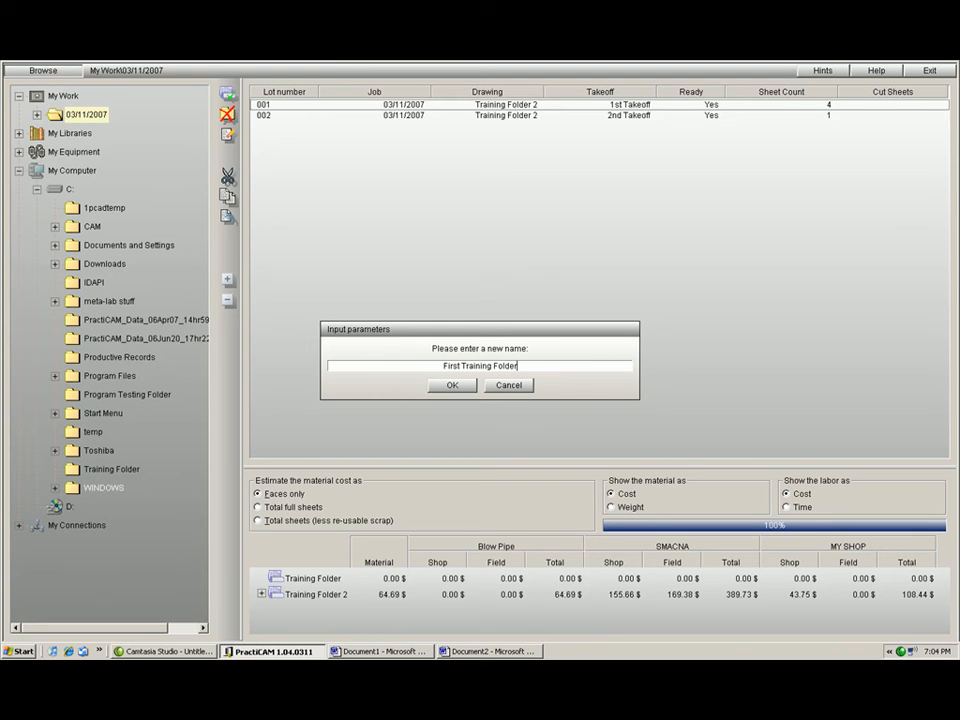
{"action": "left_click", "coordinate": [454, 386]}
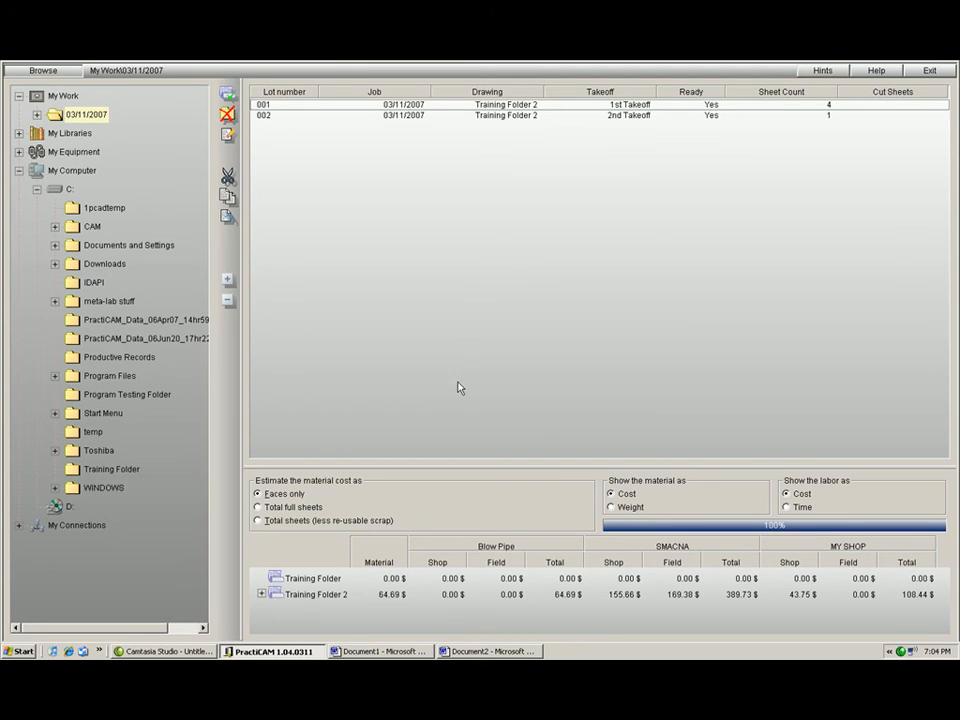
{"action": "left_click", "coordinate": [107, 470]}
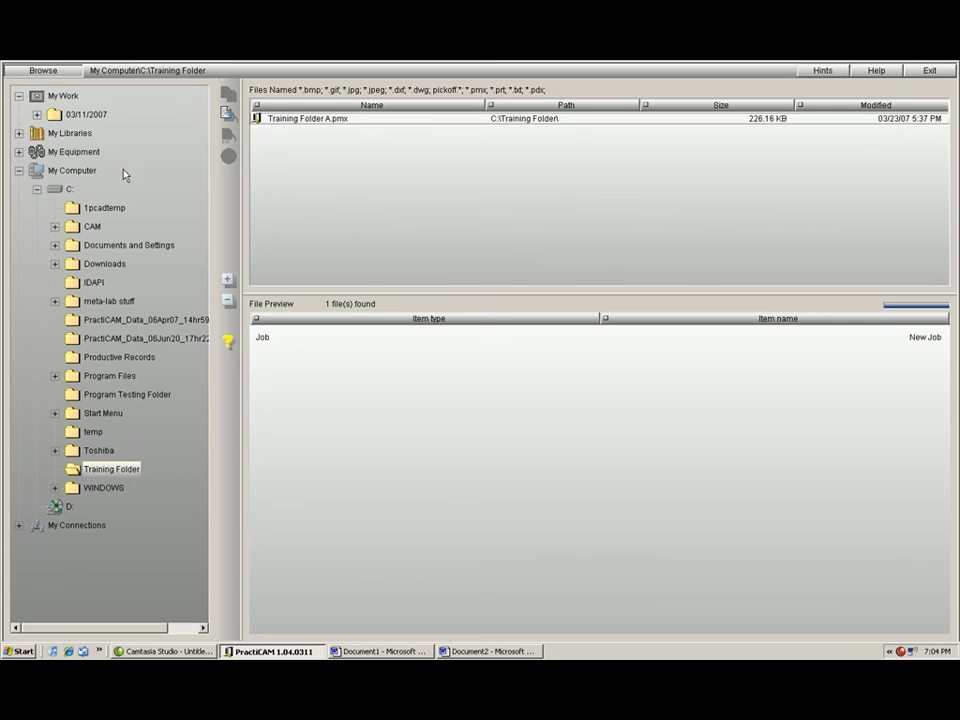
Collapse My Computer and delete the 03/11/2007 job with all its drawings and takeoffs from My Work.
{"action": "left_click", "coordinate": [22, 174]}
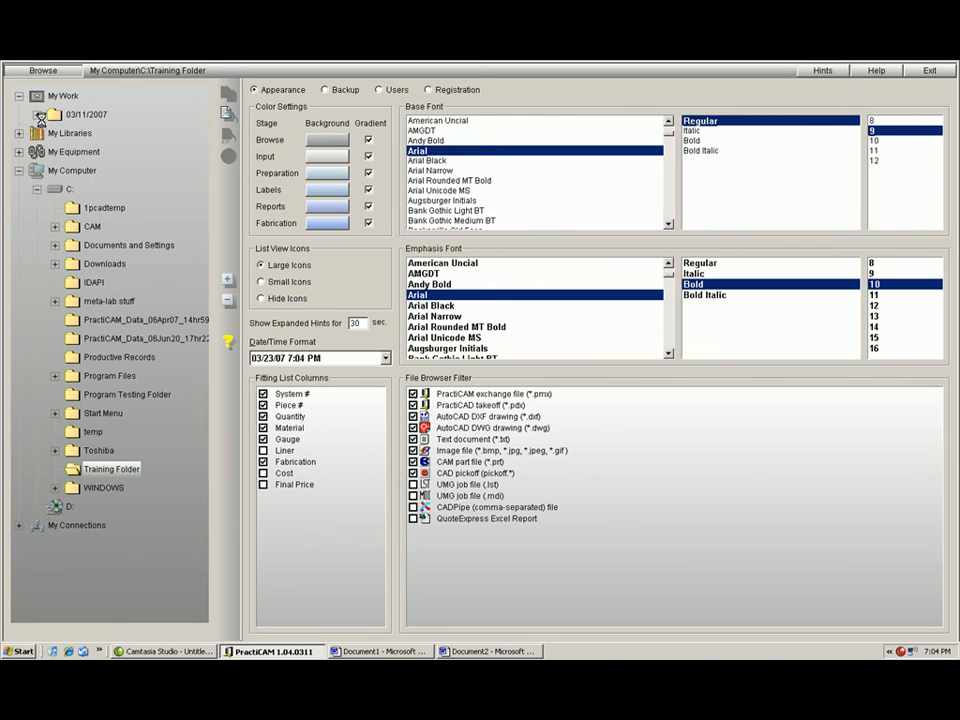
{"action": "left_click", "coordinate": [82, 114]}
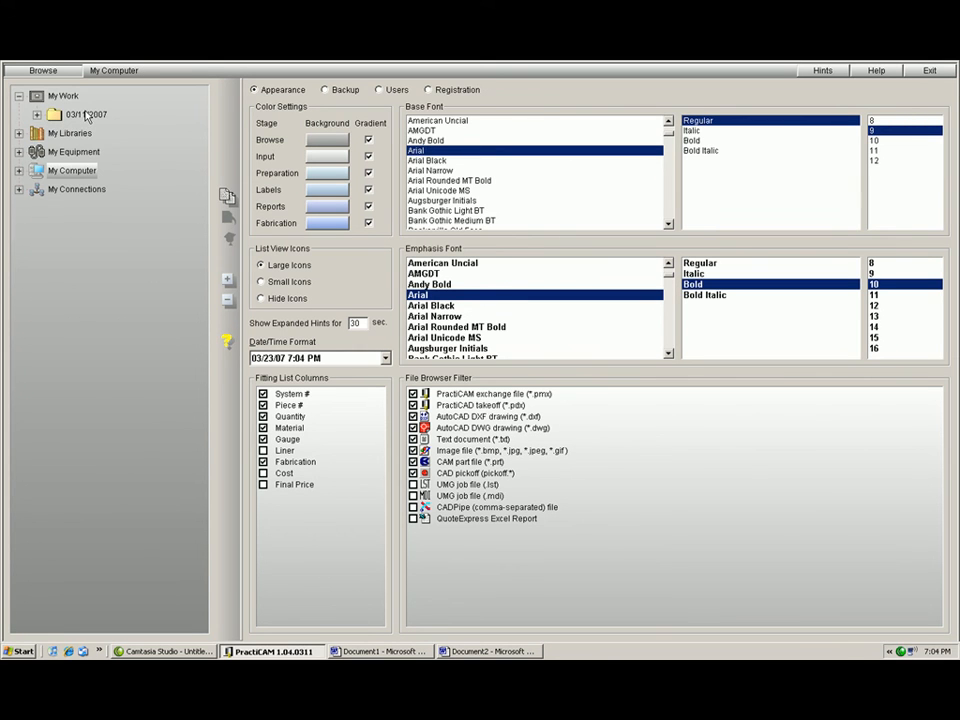
{"action": "left_click", "coordinate": [230, 115]}
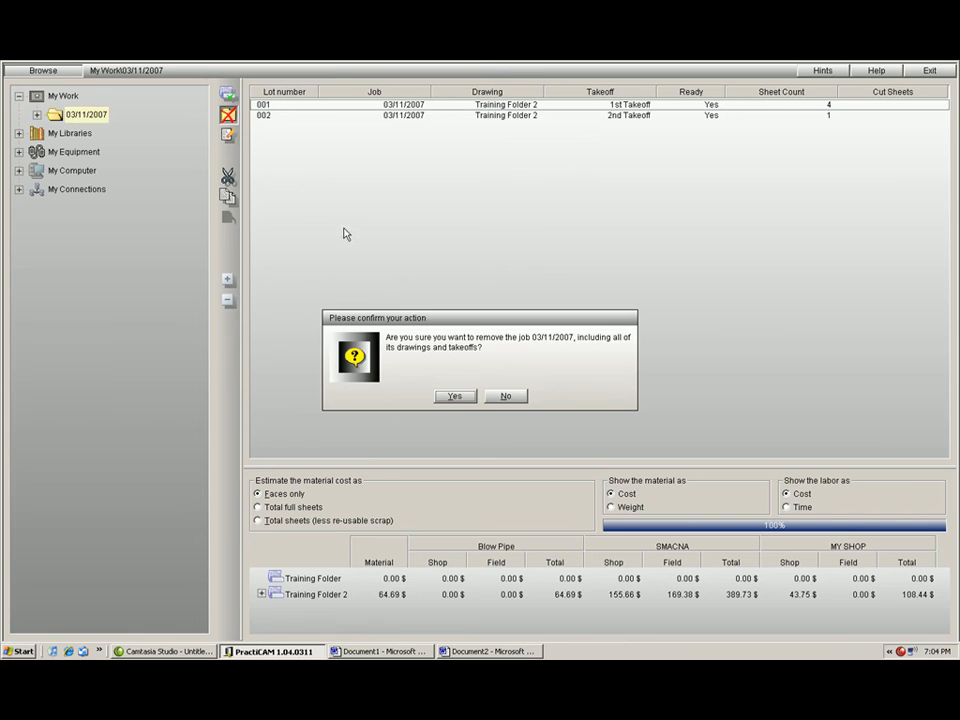
{"action": "left_click", "coordinate": [454, 396]}
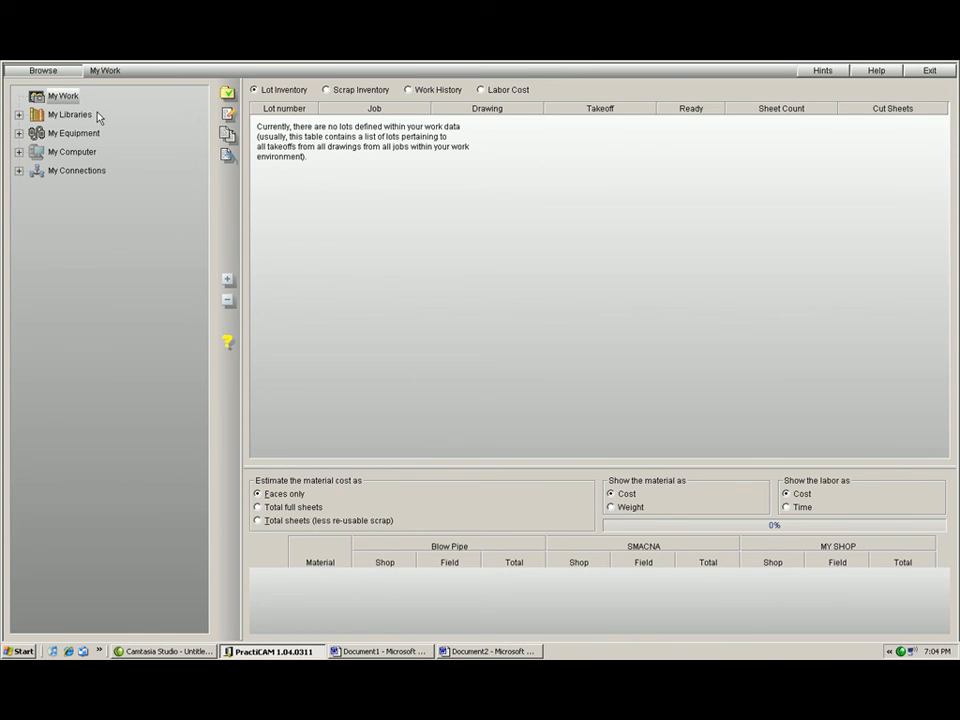